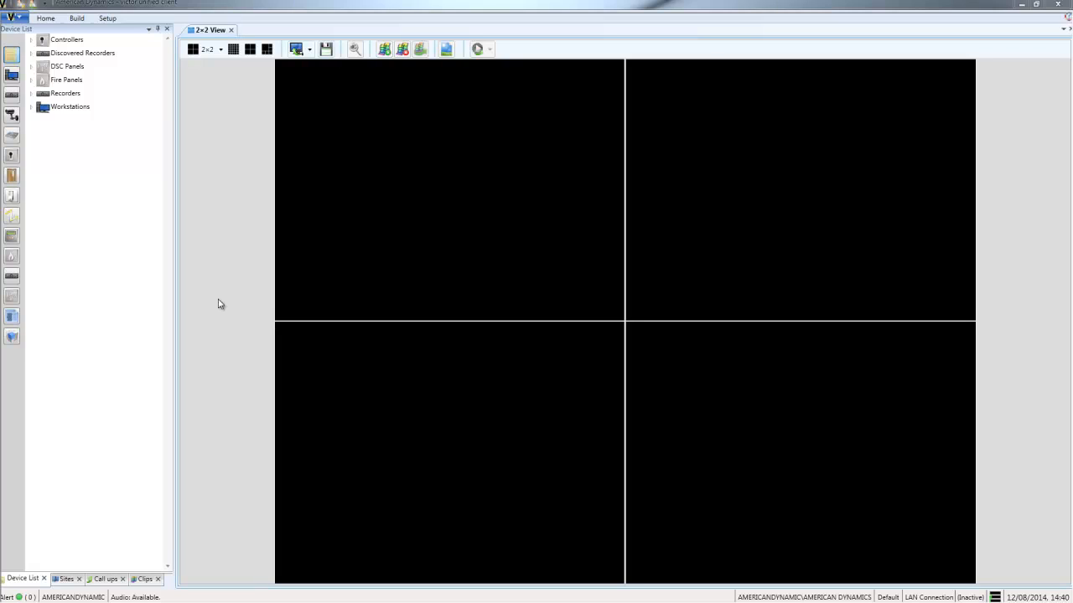
Open Reports and Data Visualization.
click(47, 17)
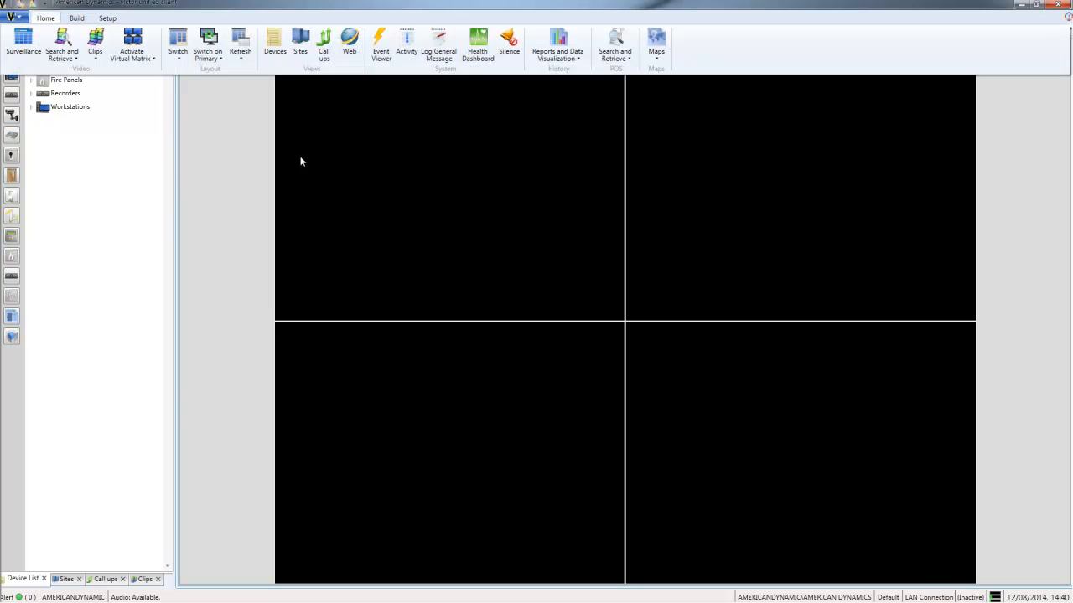
click(578, 57)
click(576, 72)
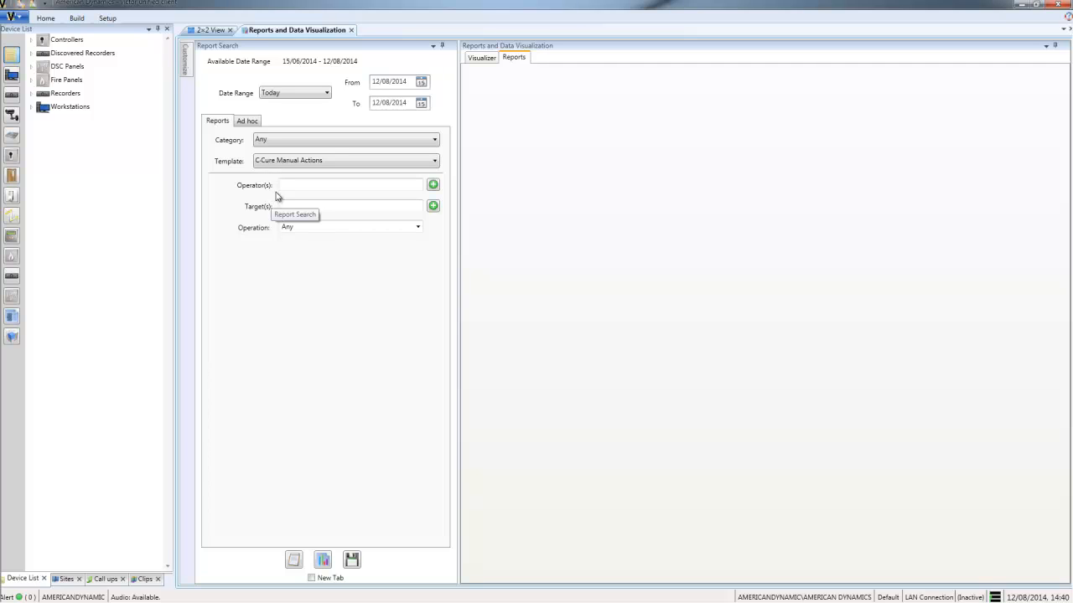
Set the report category to Access Control and the template to Door Activity.
click(314, 148)
click(310, 163)
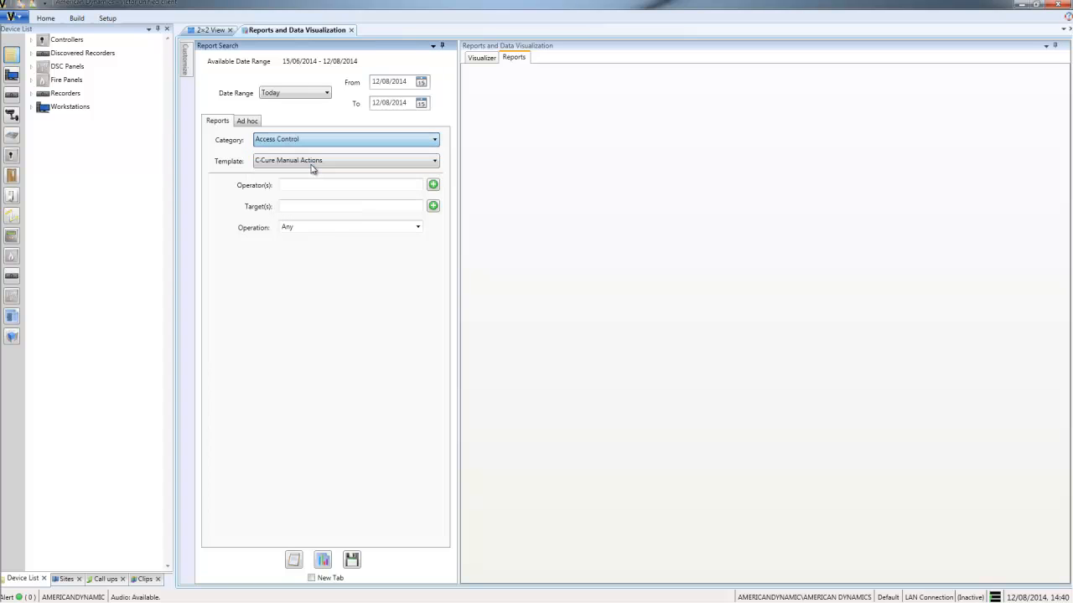
click(312, 164)
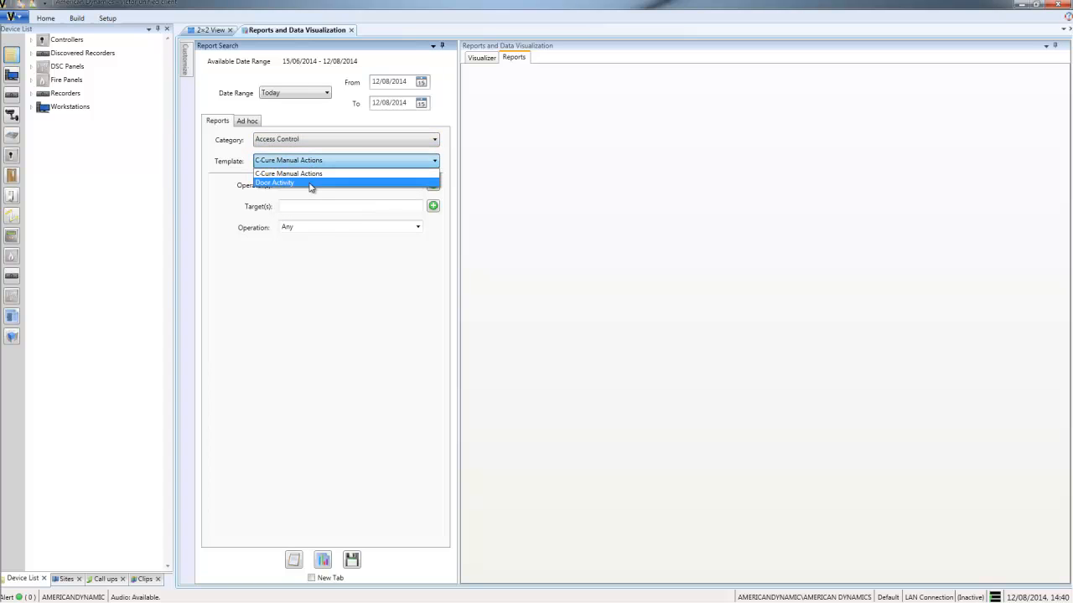
click(310, 184)
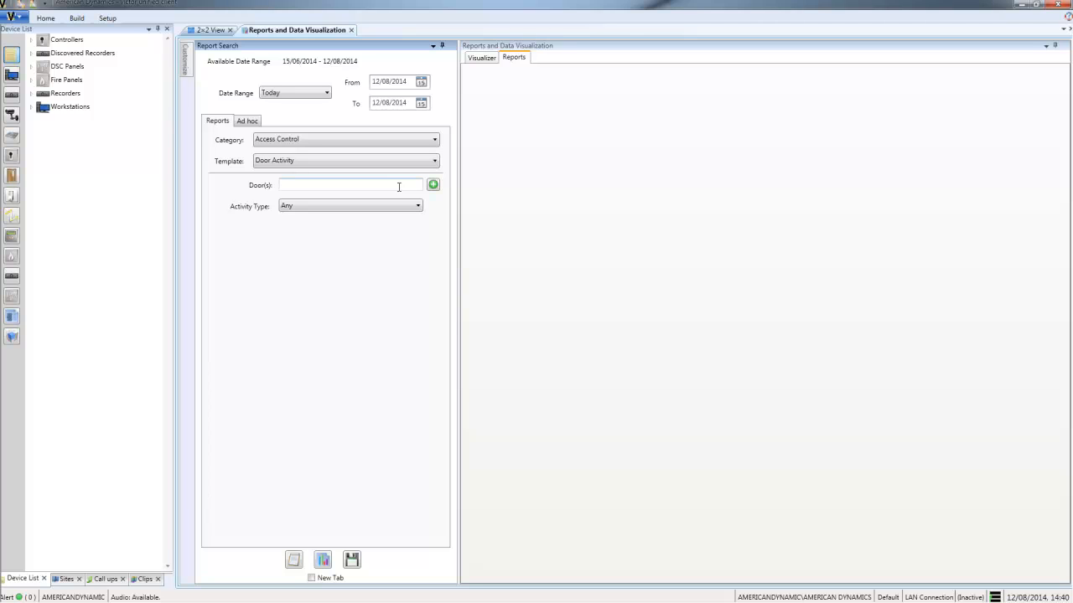
Select Door 3 as the door for the report.
click(434, 186)
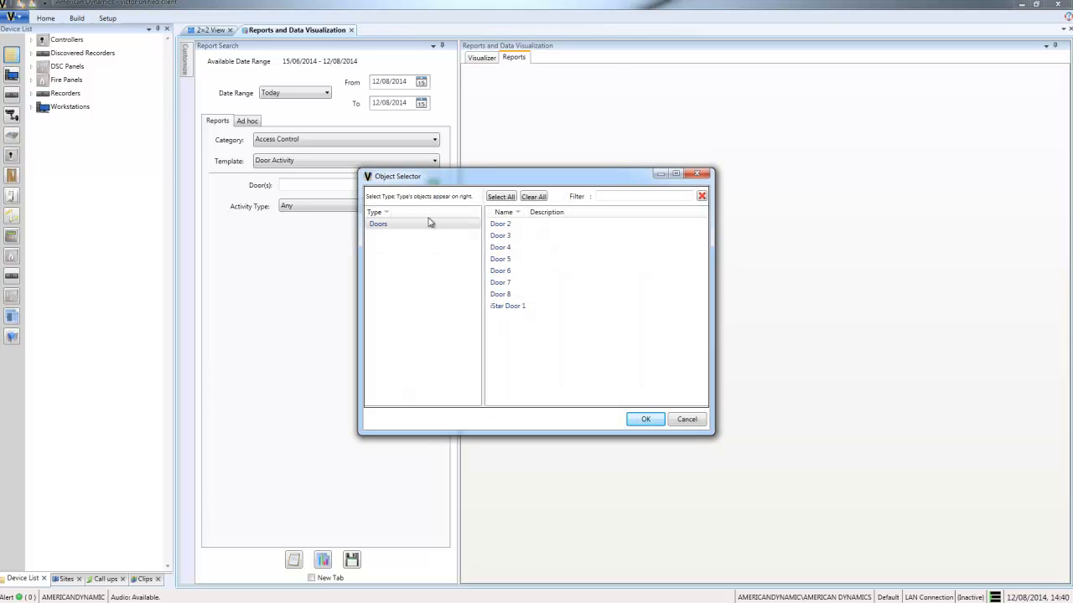
click(507, 235)
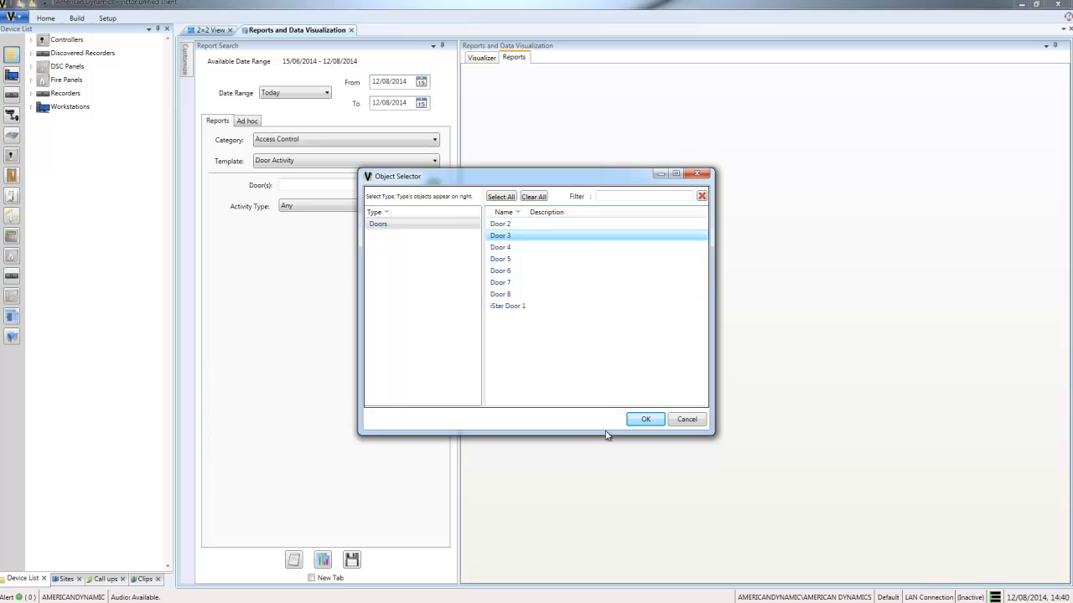
click(643, 420)
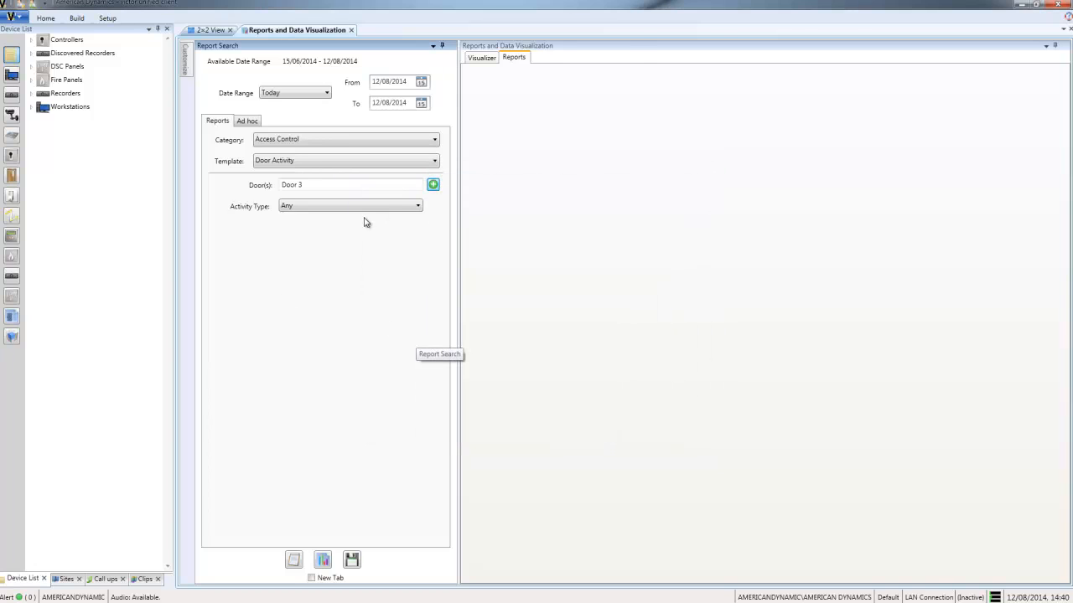
Set activity type to Credential and activity to Reject, then run the report.
click(399, 208)
click(314, 240)
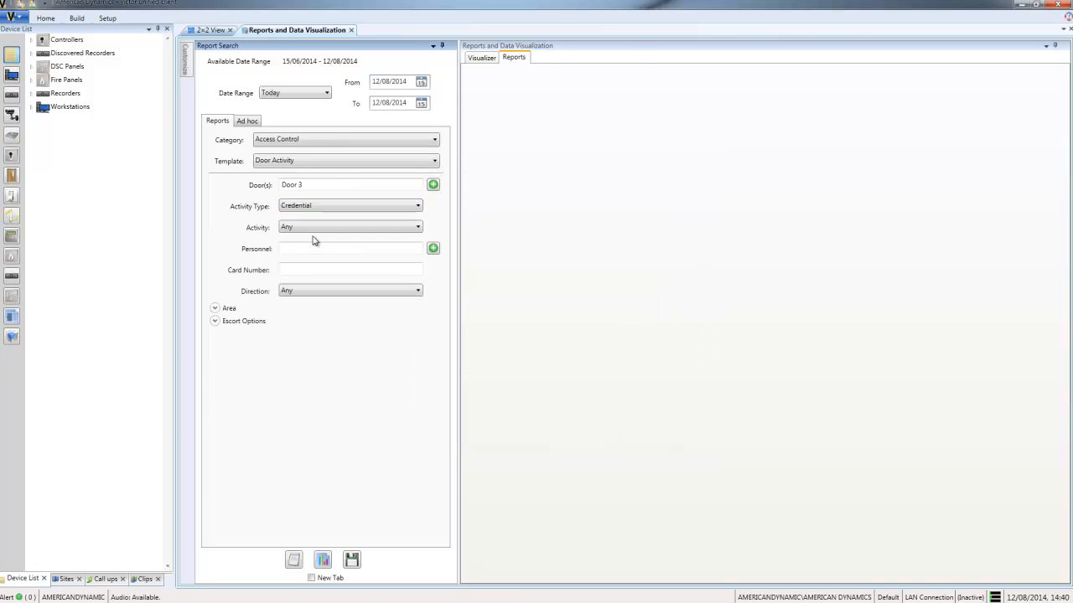
click(402, 227)
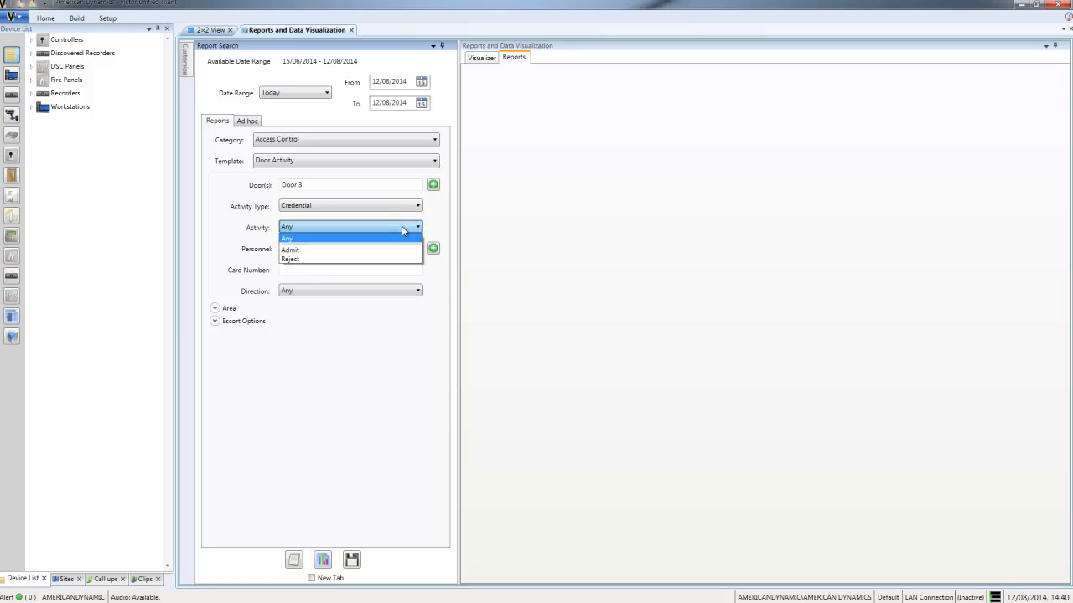
click(393, 259)
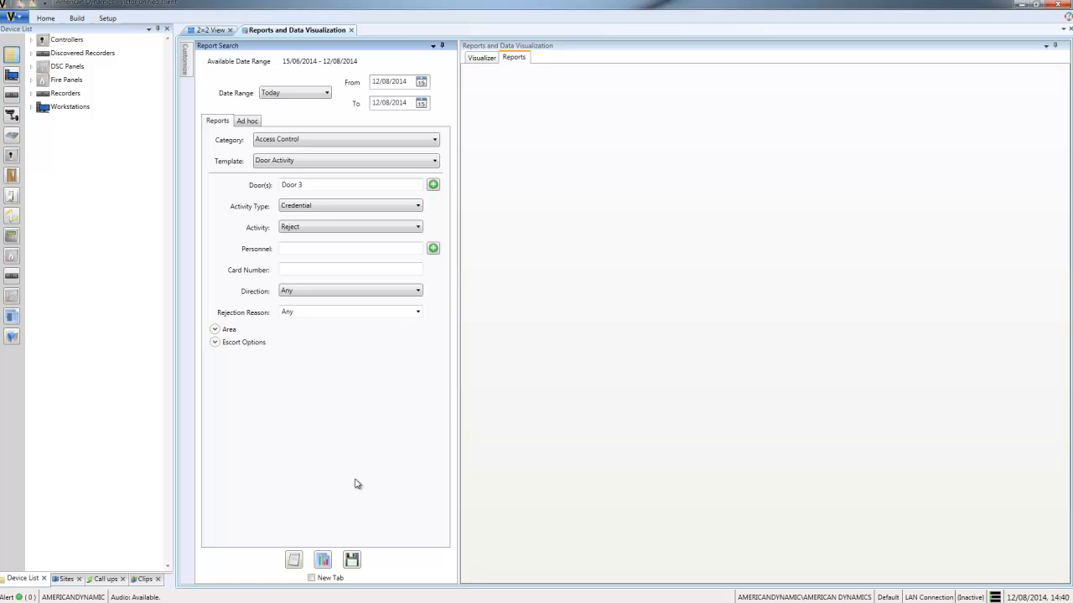
click(294, 560)
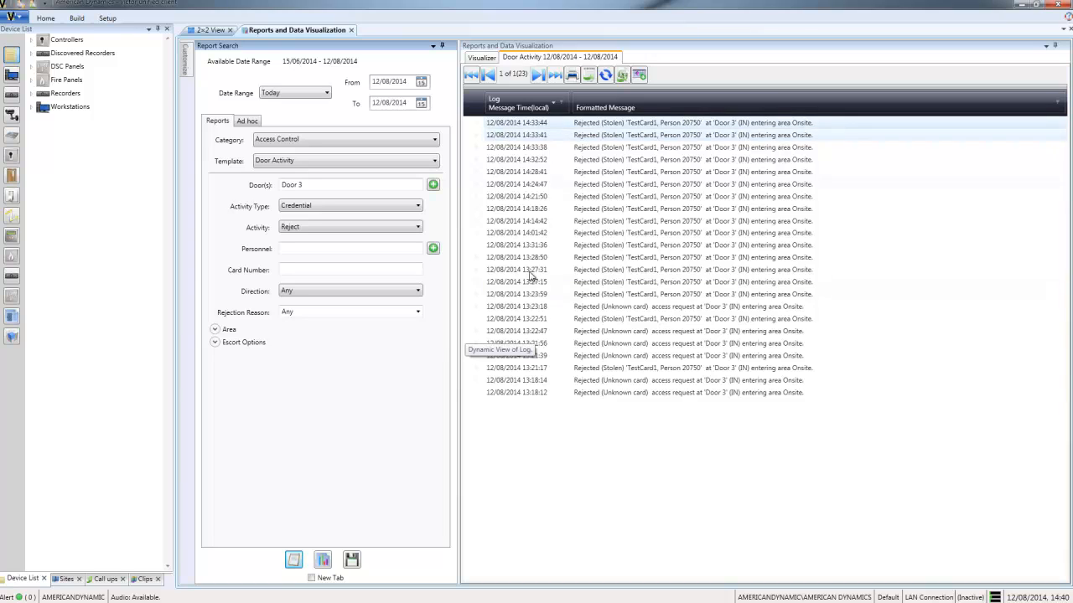
Open the video review for the 14:33:38 rejected event and add cameras i825_1 and i825_2 to the layout.
right_click(525, 147)
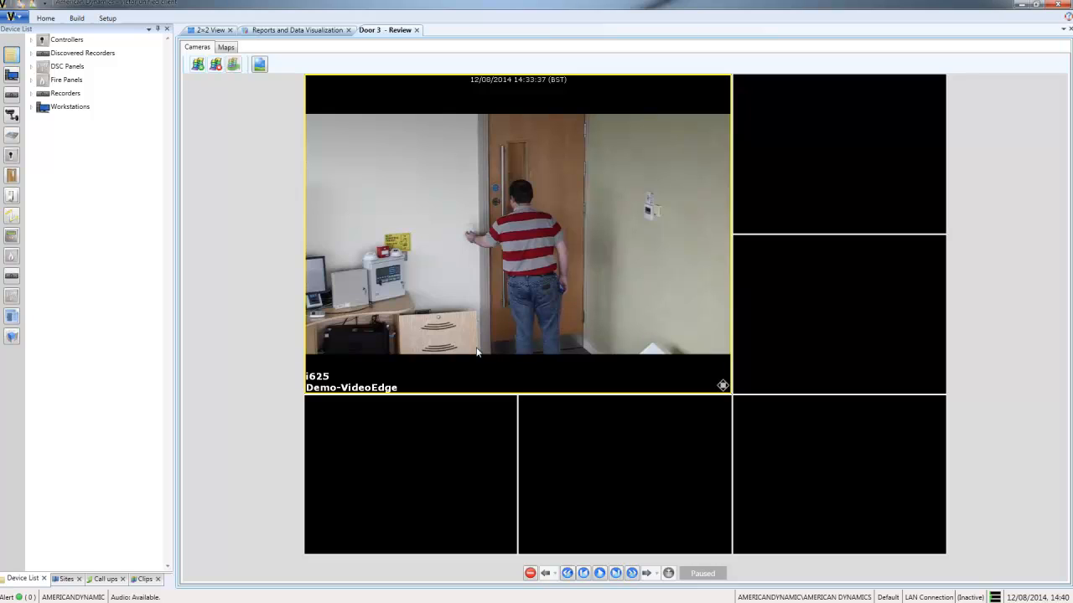
click(12, 116)
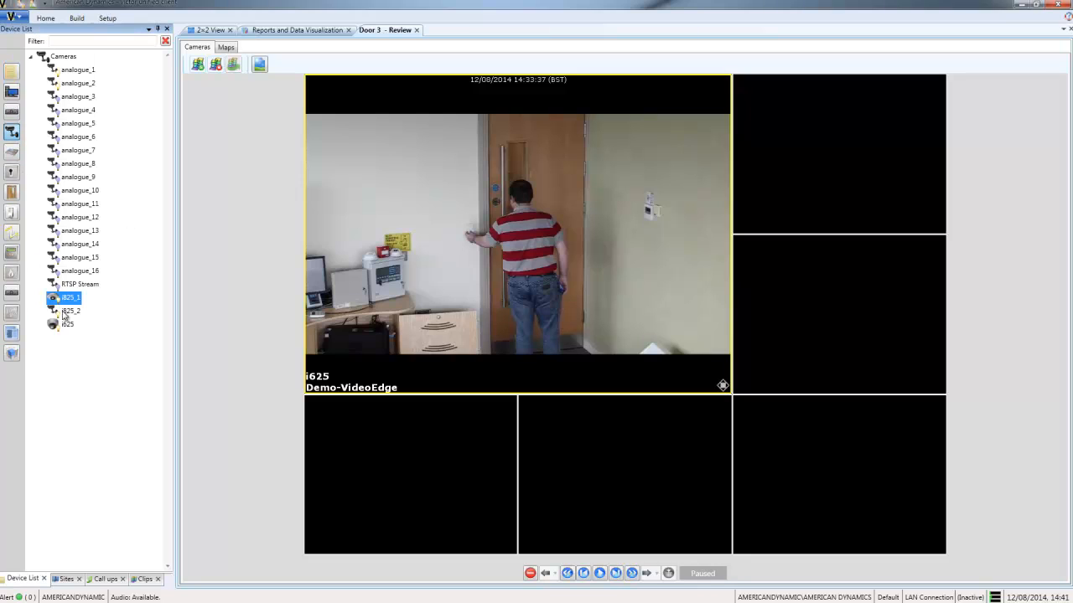
drag(69, 297, 350, 413)
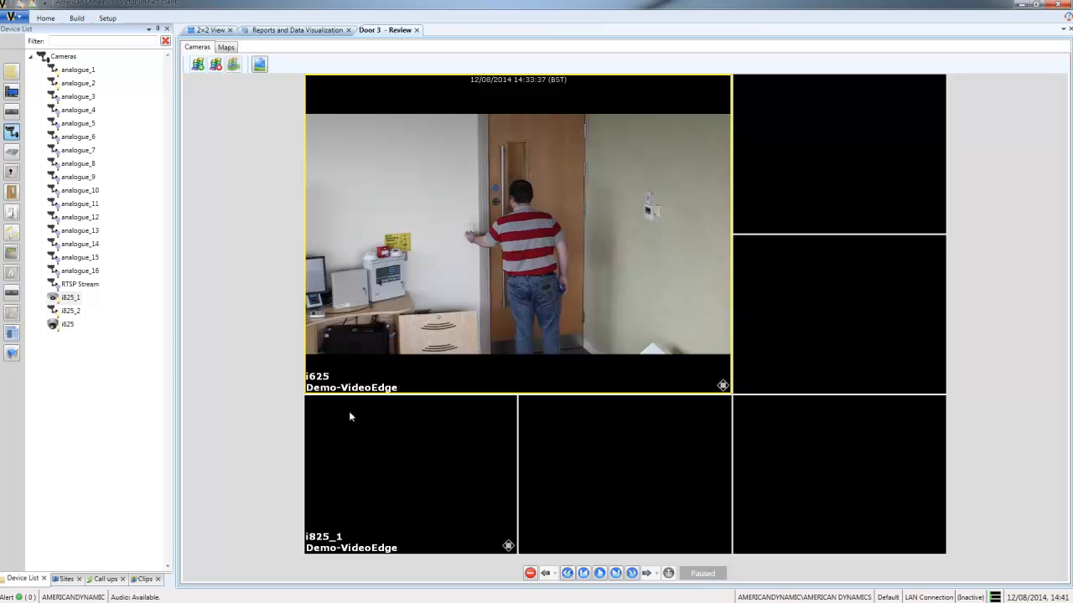
drag(66, 311, 592, 433)
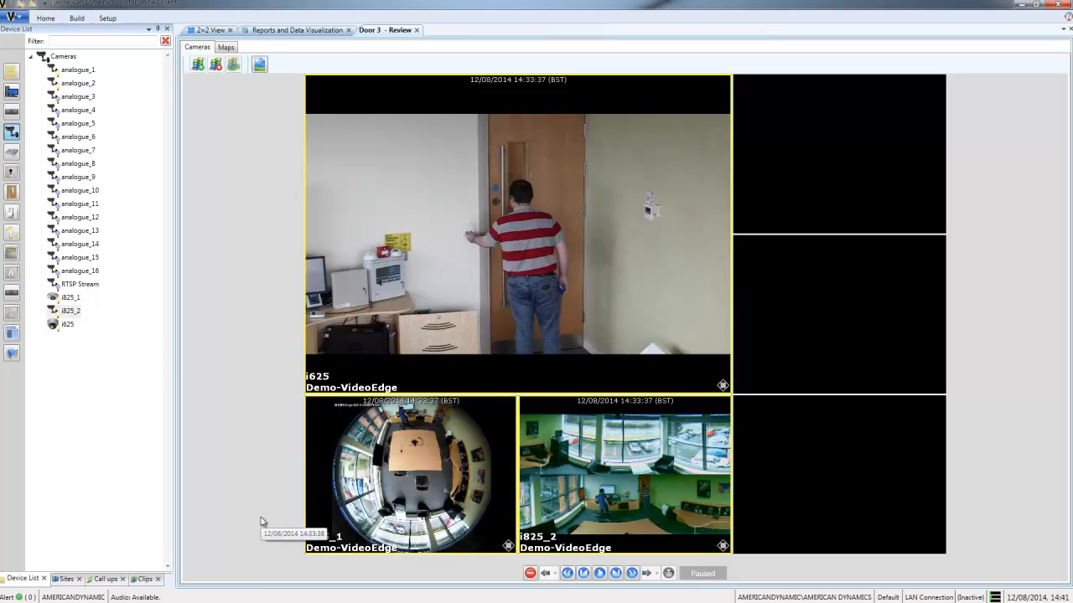
Play the recorded video briefly, pause it, and close the Door 3 review tab.
click(600, 573)
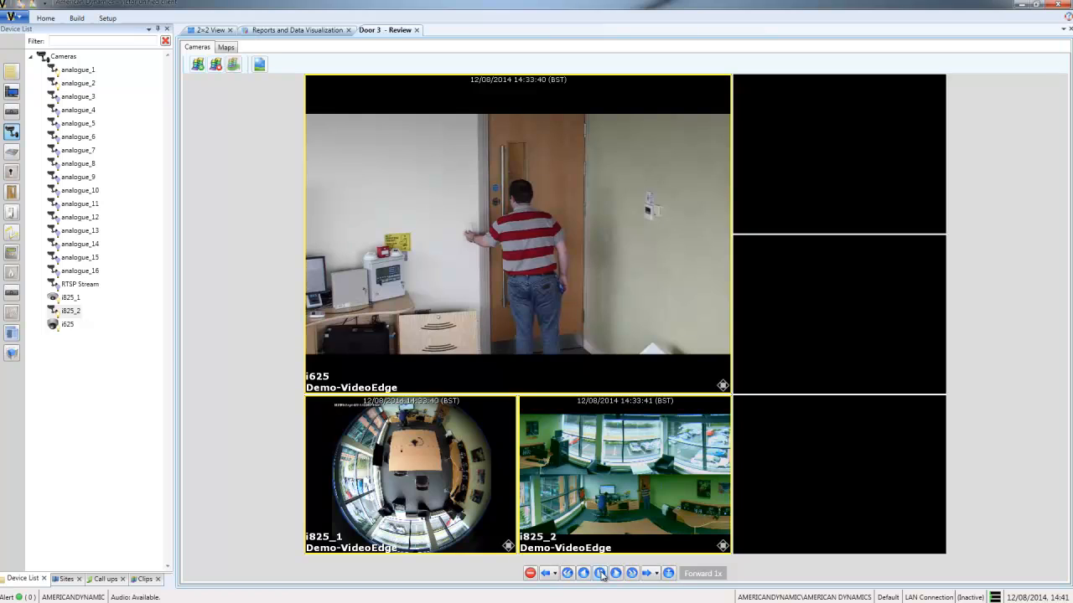
click(600, 573)
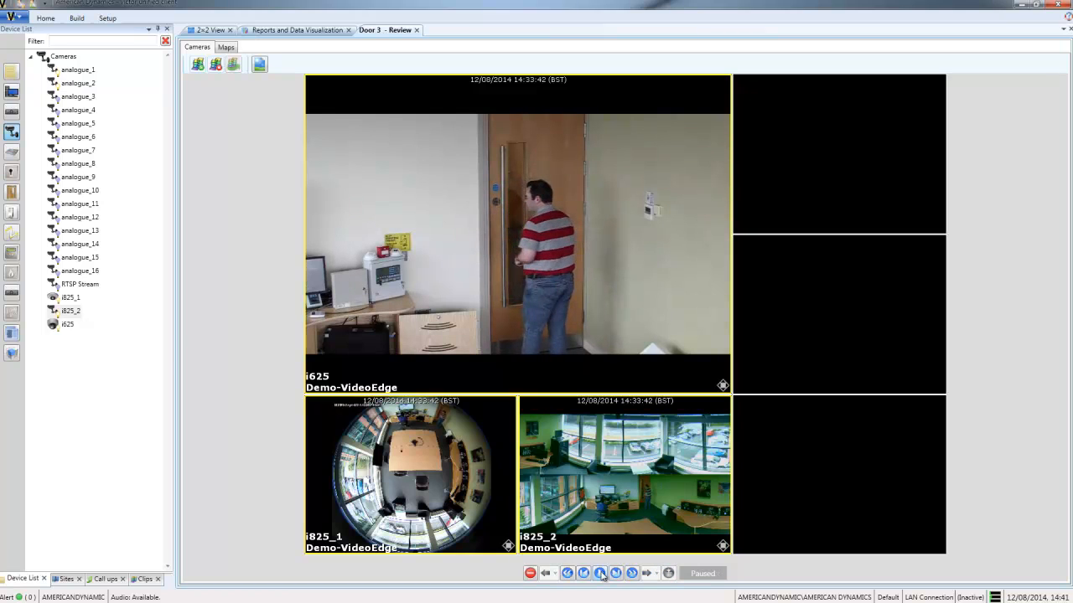
click(419, 30)
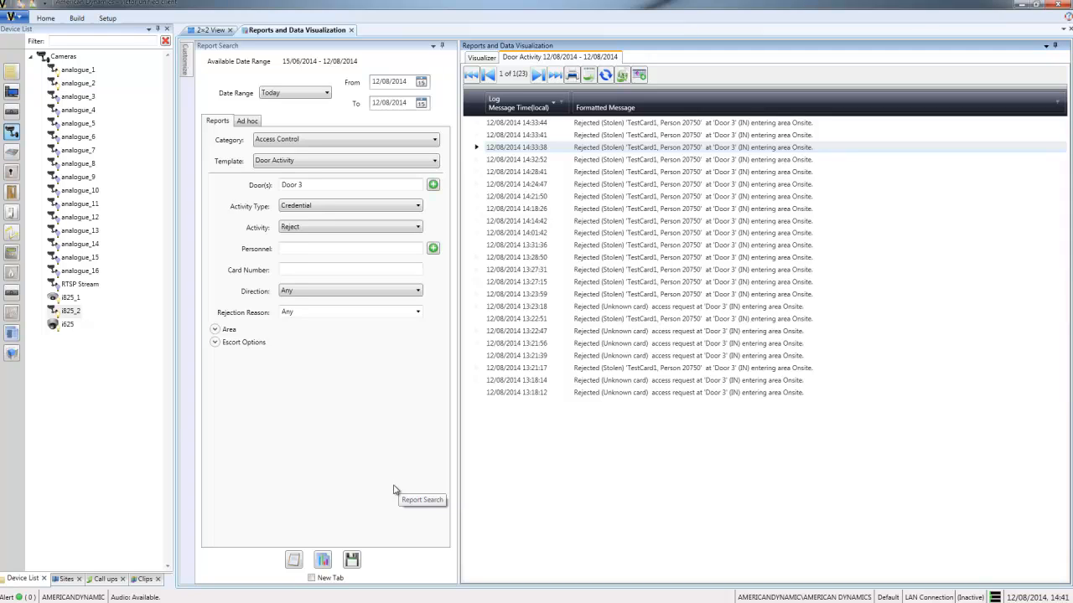
Visualize the report as a chart and drill down into the 2 PM rejections to 2:33 PM.
click(326, 561)
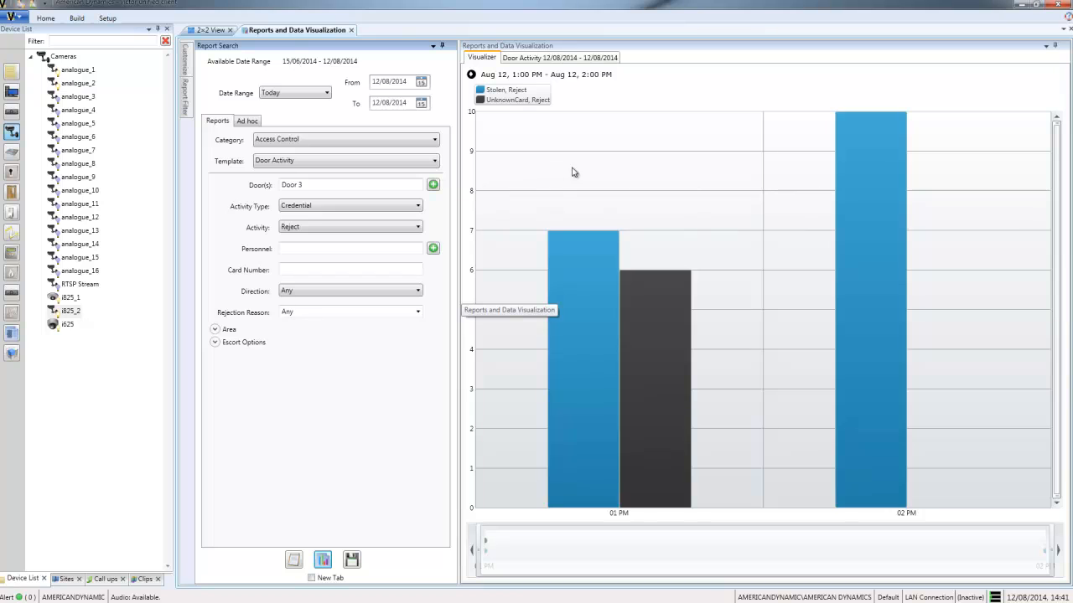
click(850, 241)
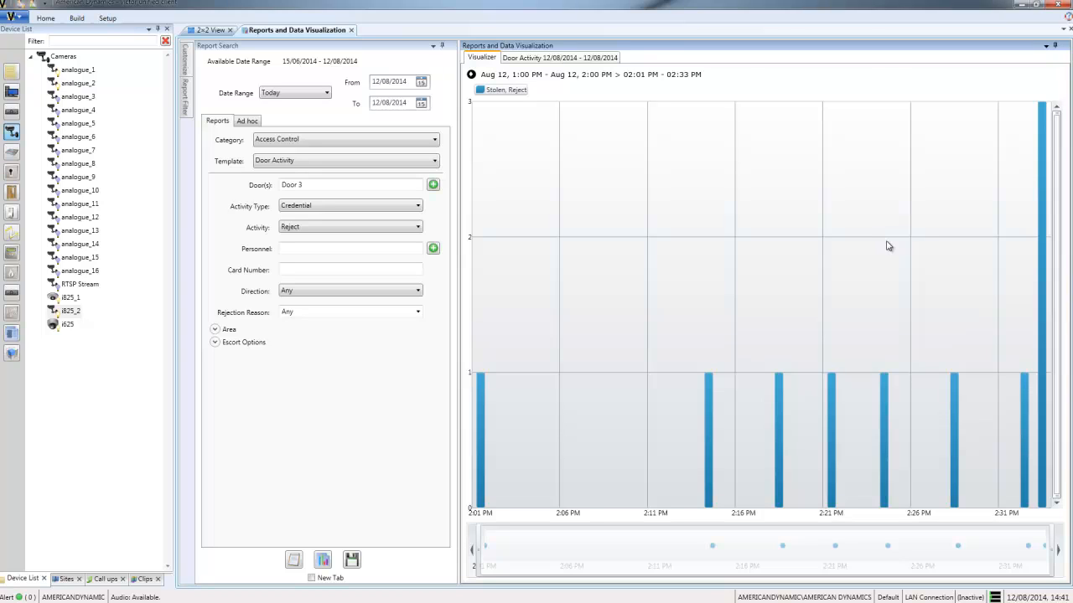
mouse_move(837, 386)
click(1044, 199)
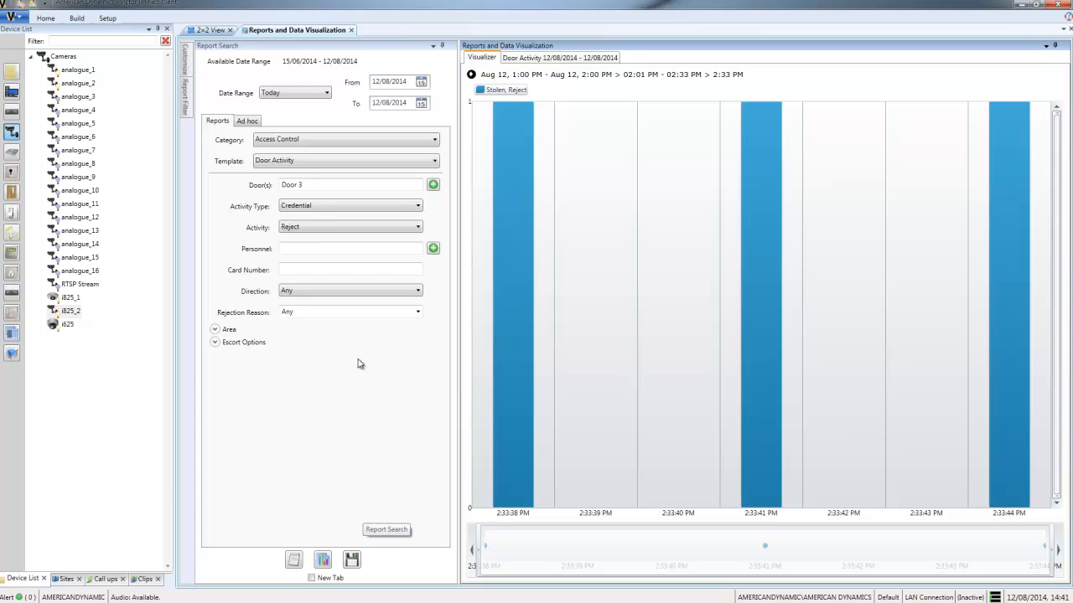
Open chart customization and change the Stolen, Reject series colour to purple.
click(186, 60)
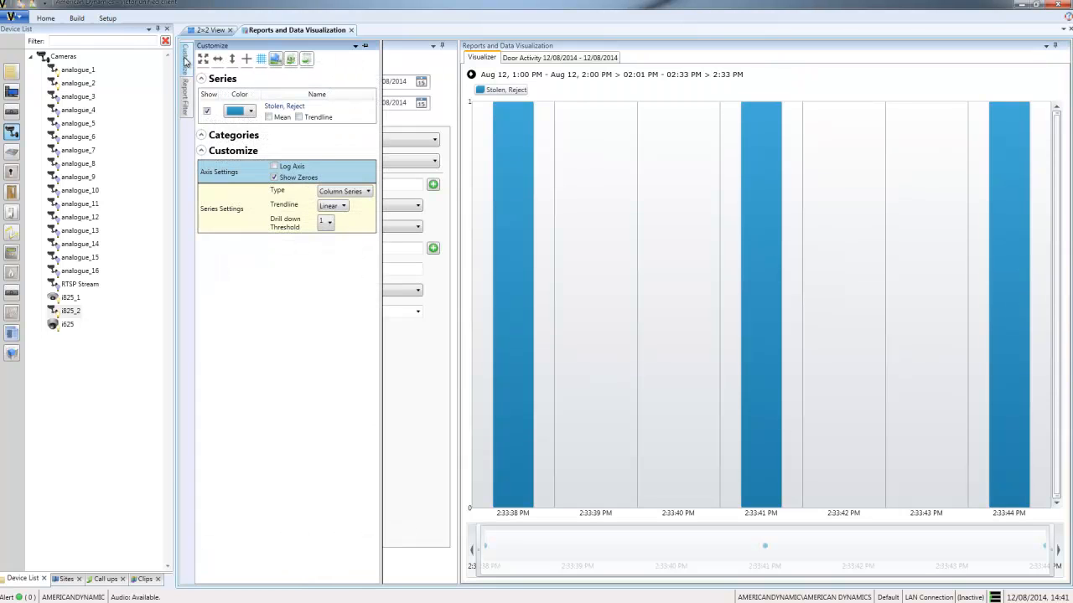
click(250, 112)
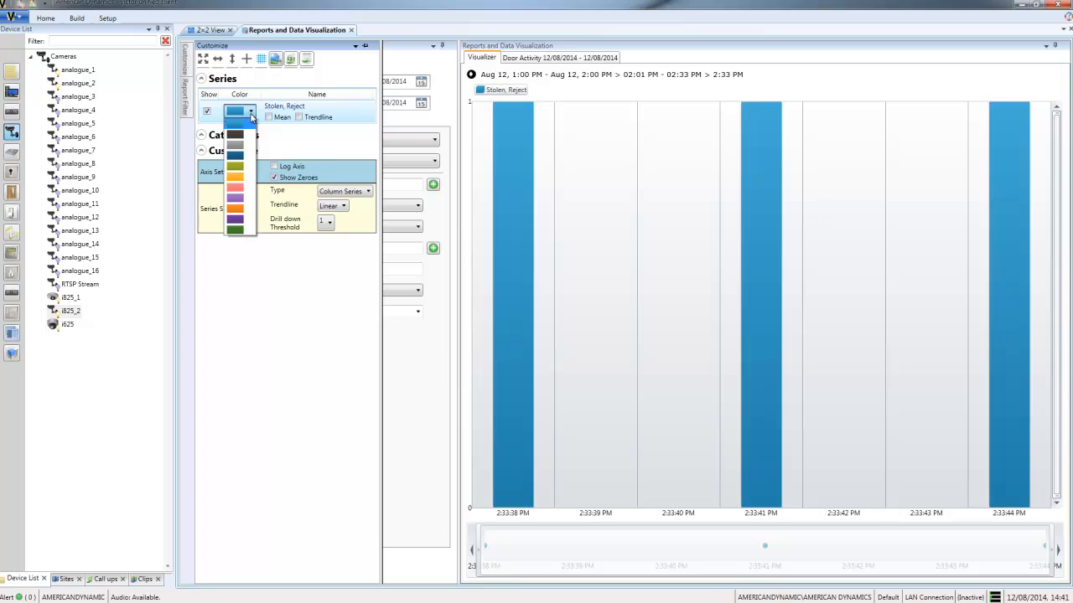
click(238, 199)
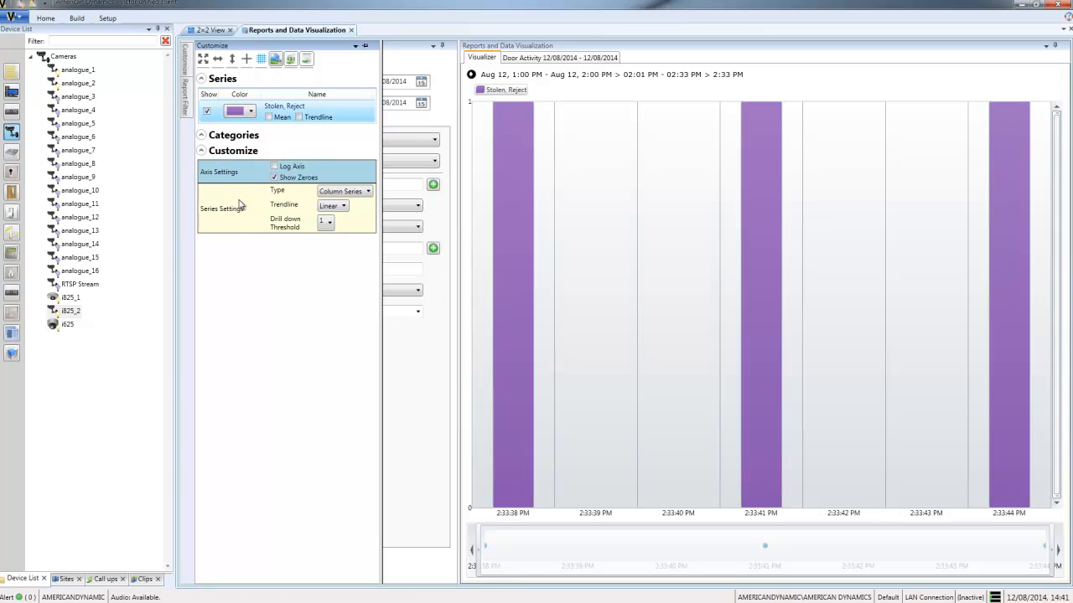
Change the chart series type to Line Series.
click(327, 195)
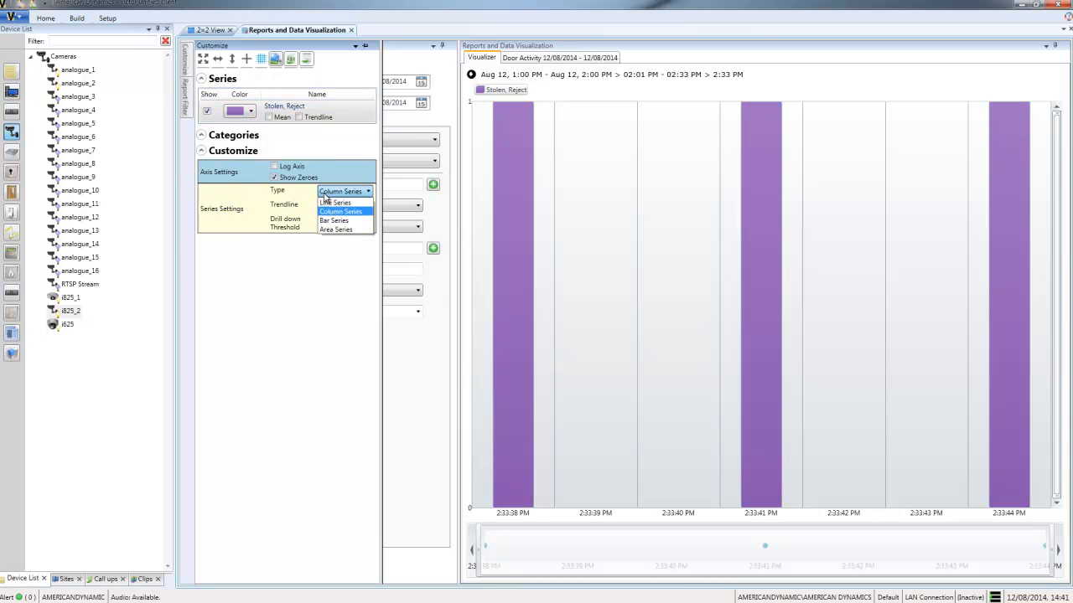
click(328, 204)
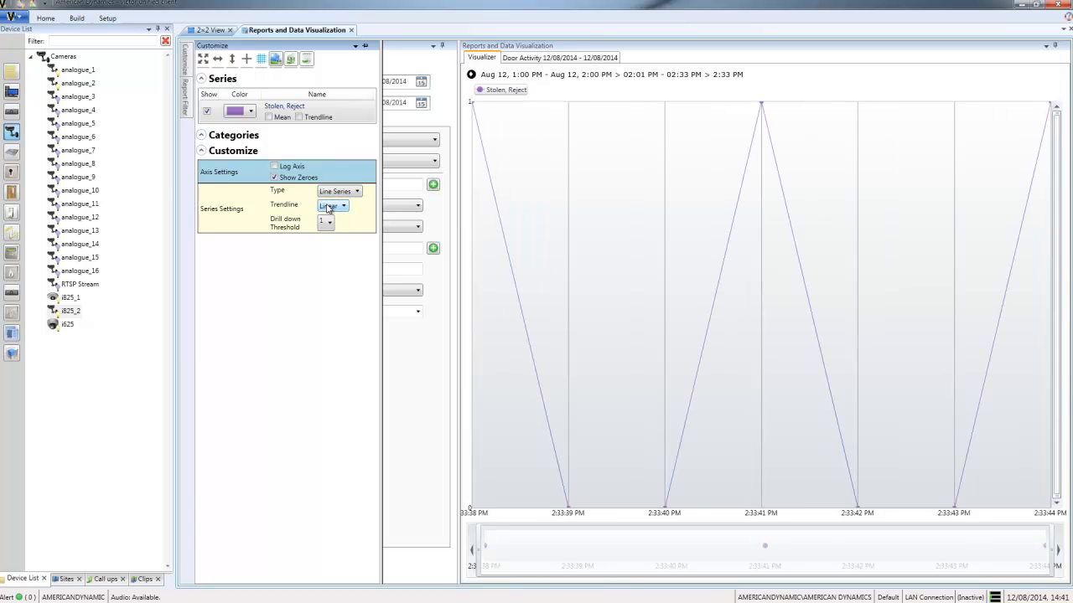